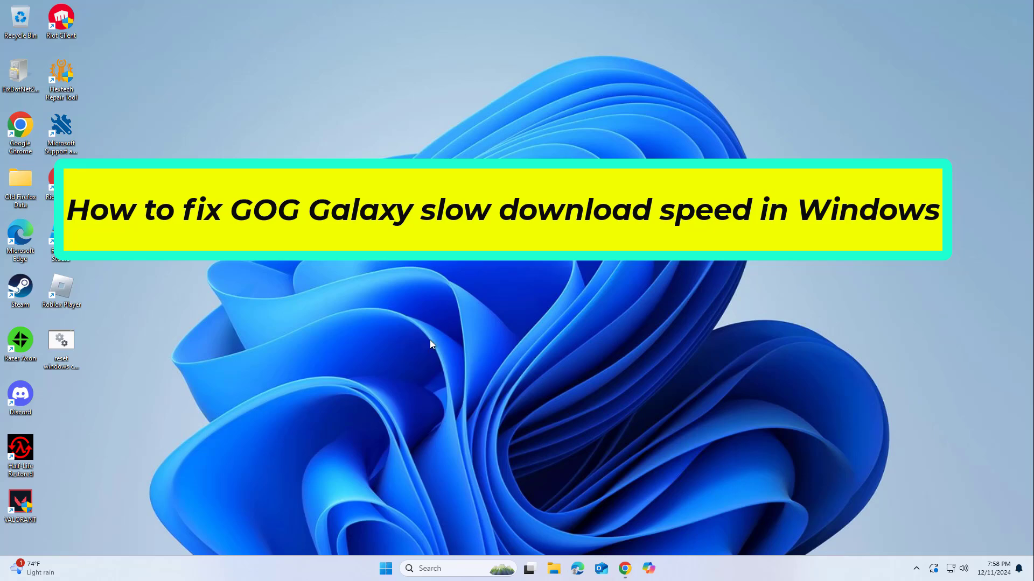
Search Windows for 'fix netw' to find the Find and fix network problems troubleshooter
{"action": "left_click", "coordinate": [438, 568]}
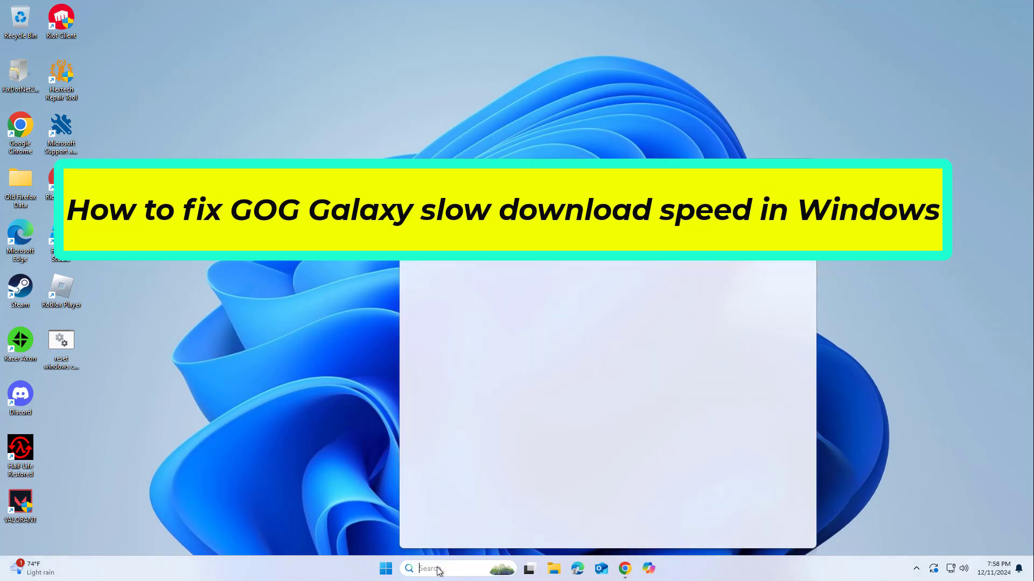
{"action": "type", "text": "f"}
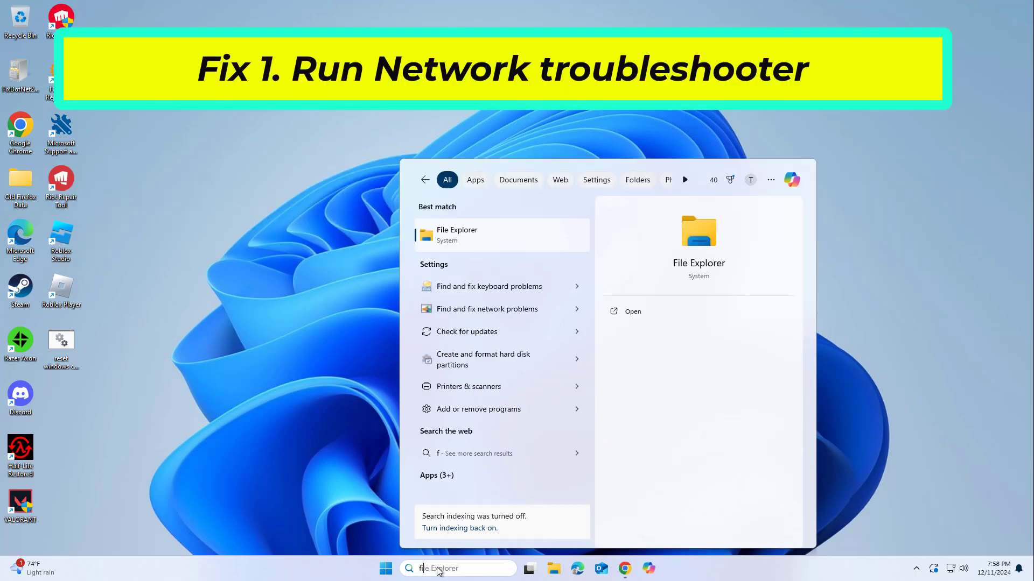
{"action": "type", "text": "ix n"}
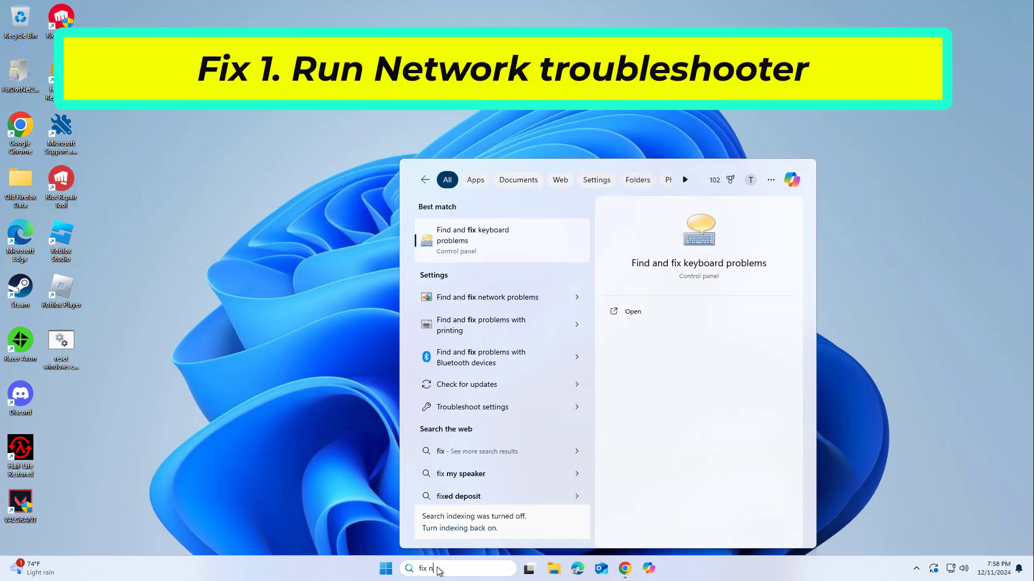
{"action": "type", "text": "etw"}
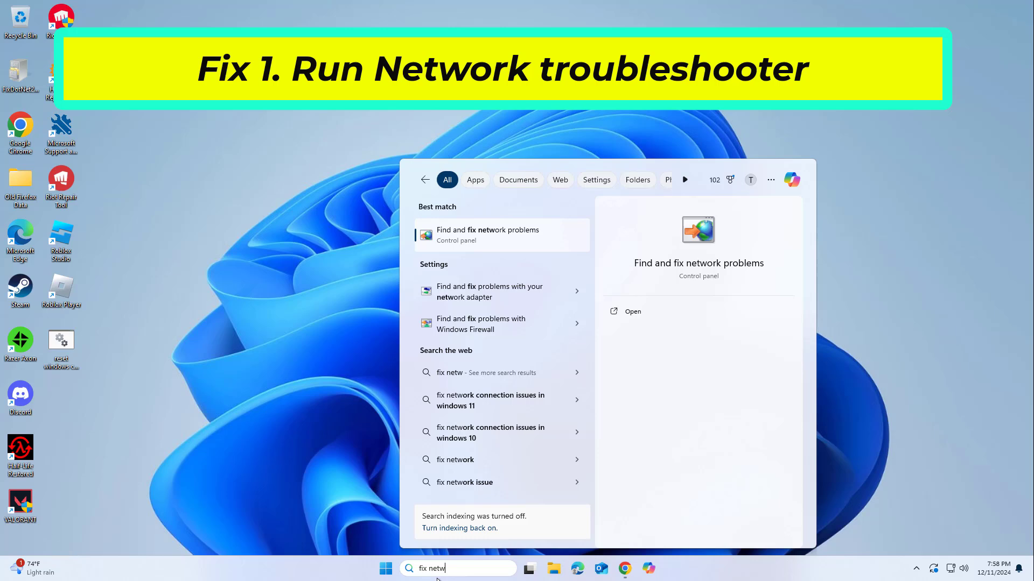
Run the Internet Connections troubleshooter against the connection to the Internet
{"action": "left_click", "coordinate": [489, 233]}
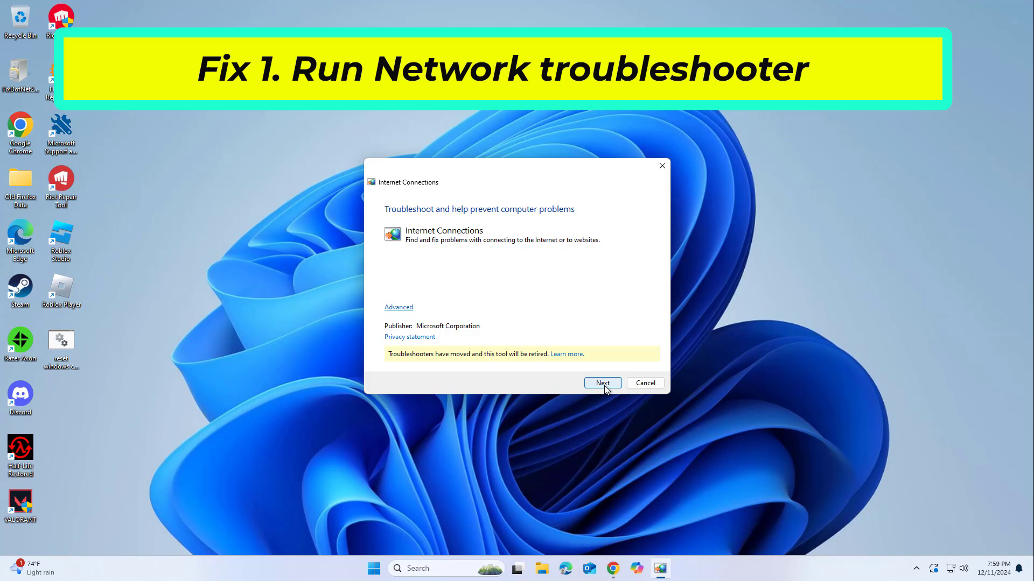
{"action": "left_click", "coordinate": [605, 385]}
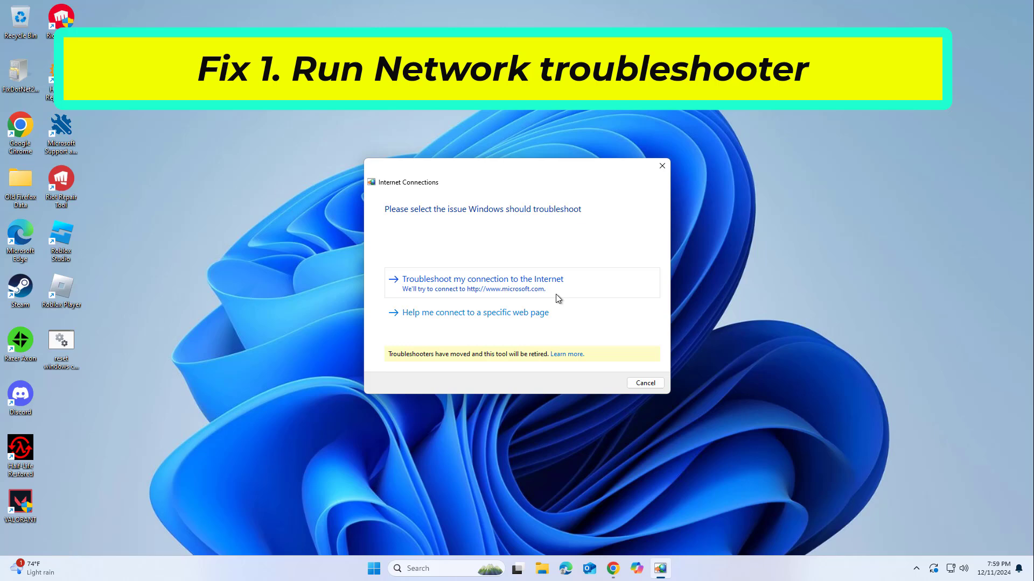
{"action": "left_click", "coordinate": [556, 294]}
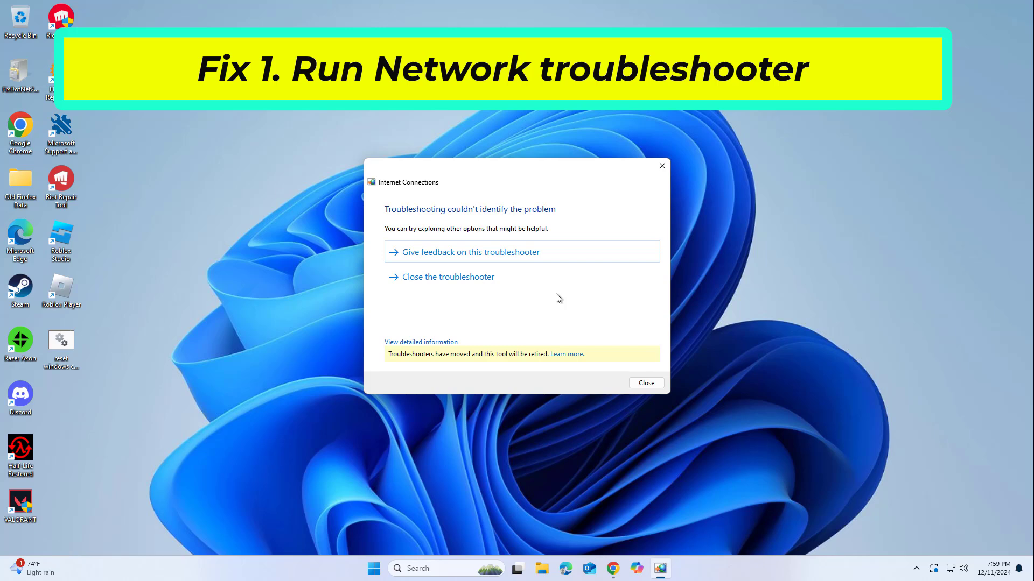
Close the troubleshooter and launch Command Prompt as administrator from a 'cmd' search
{"action": "left_click", "coordinate": [480, 278]}
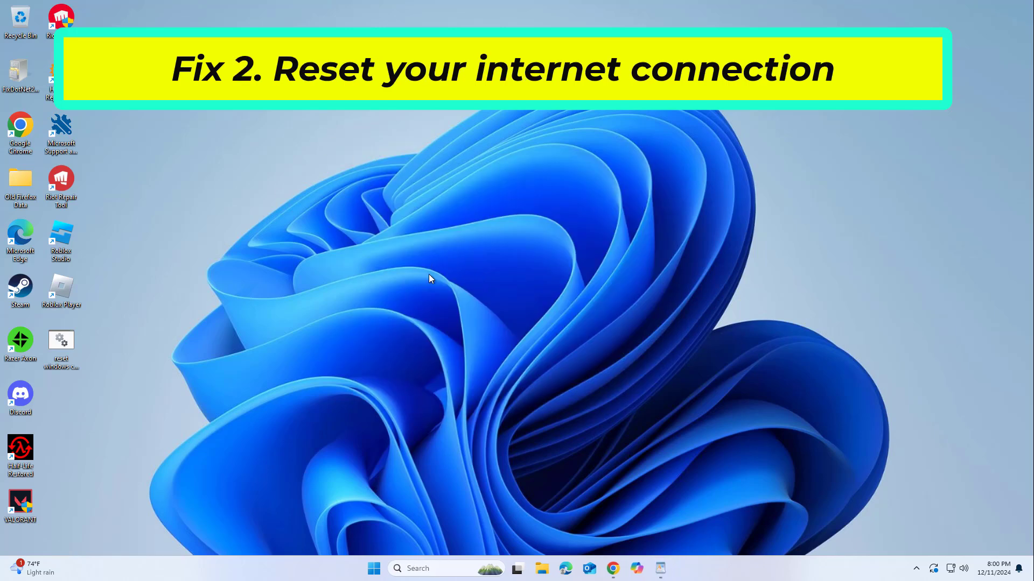
{"action": "left_click", "coordinate": [433, 569]}
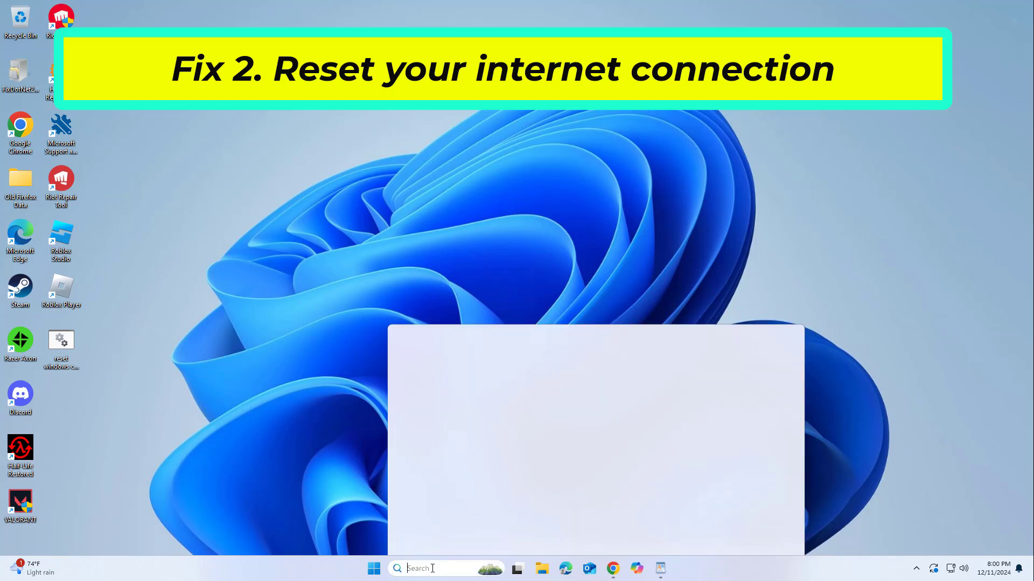
{"action": "type", "text": "cmd"}
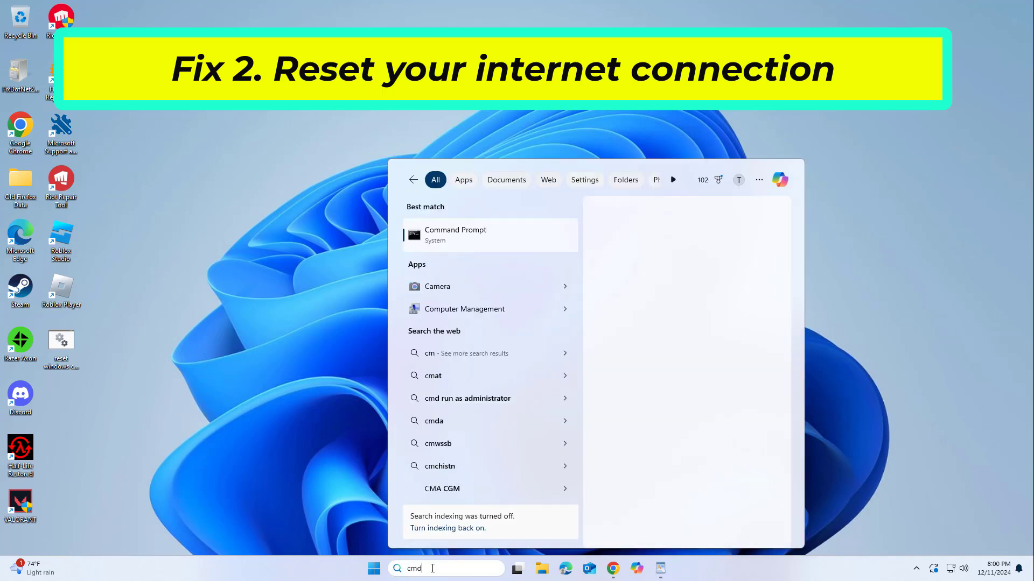
{"action": "right_click", "coordinate": [472, 221]}
{"action": "left_click", "coordinate": [514, 234]}
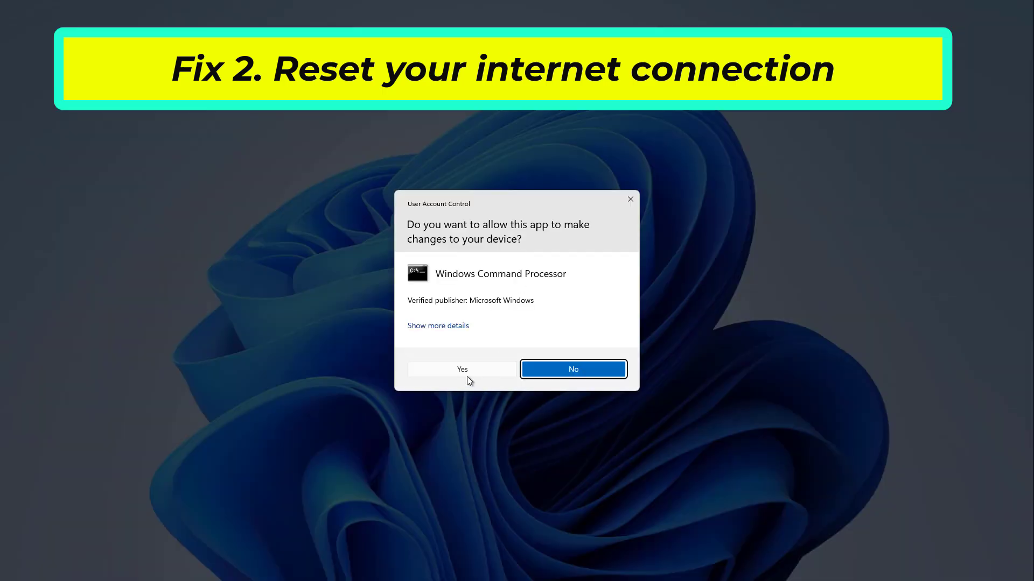
{"action": "left_click", "coordinate": [466, 375]}
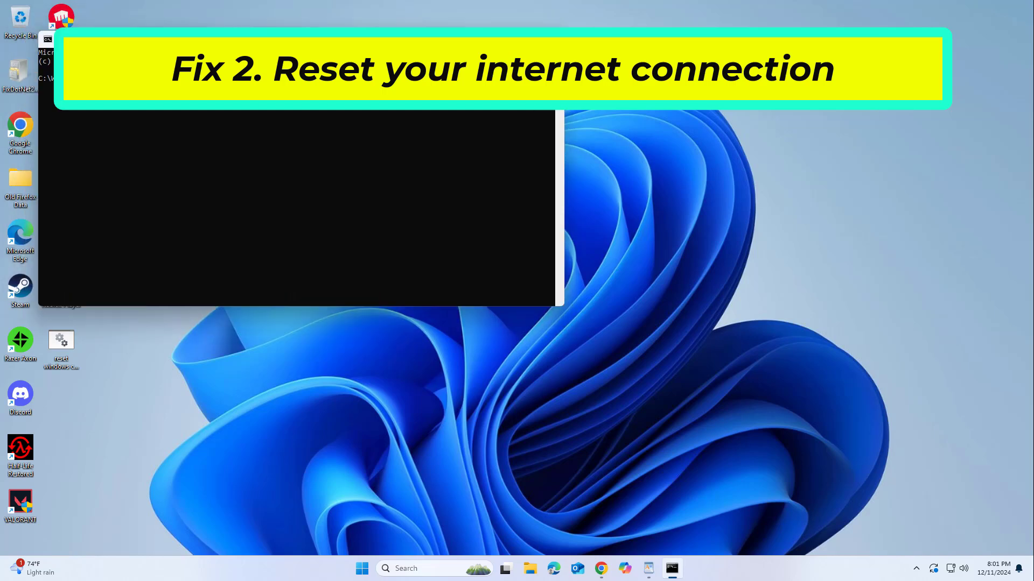
Copy ipconfig /flushdns from the WordPad notes and run it in Command Prompt
{"action": "left_click", "coordinate": [648, 570]}
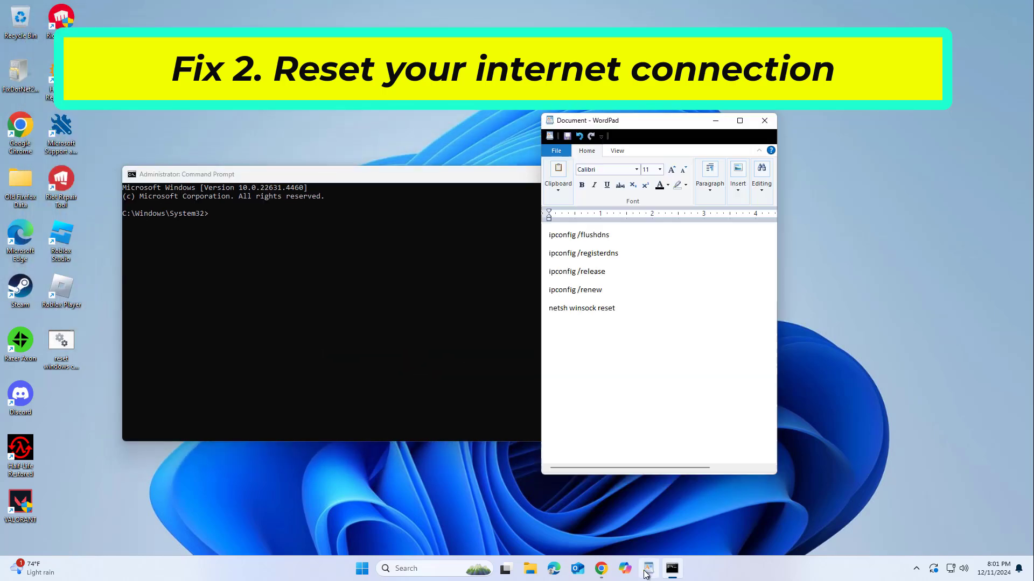
{"action": "left_click", "coordinate": [648, 570]}
{"action": "left_click", "coordinate": [648, 572]}
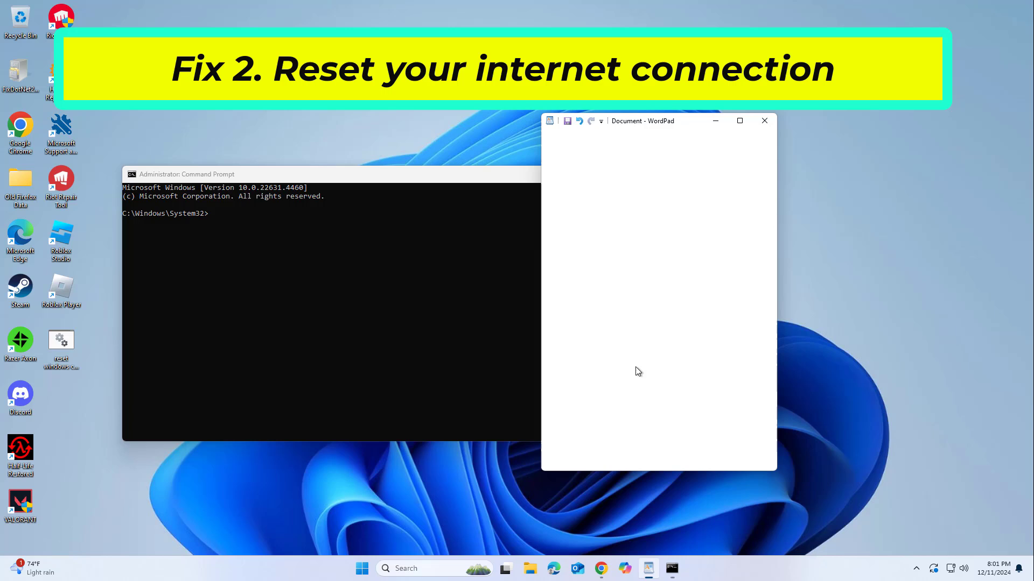
{"action": "left_click_drag", "start_coordinate": [615, 220], "coordinate": [549, 222]}
{"action": "right_click", "coordinate": [561, 222]}
{"action": "left_click", "coordinate": [585, 240]}
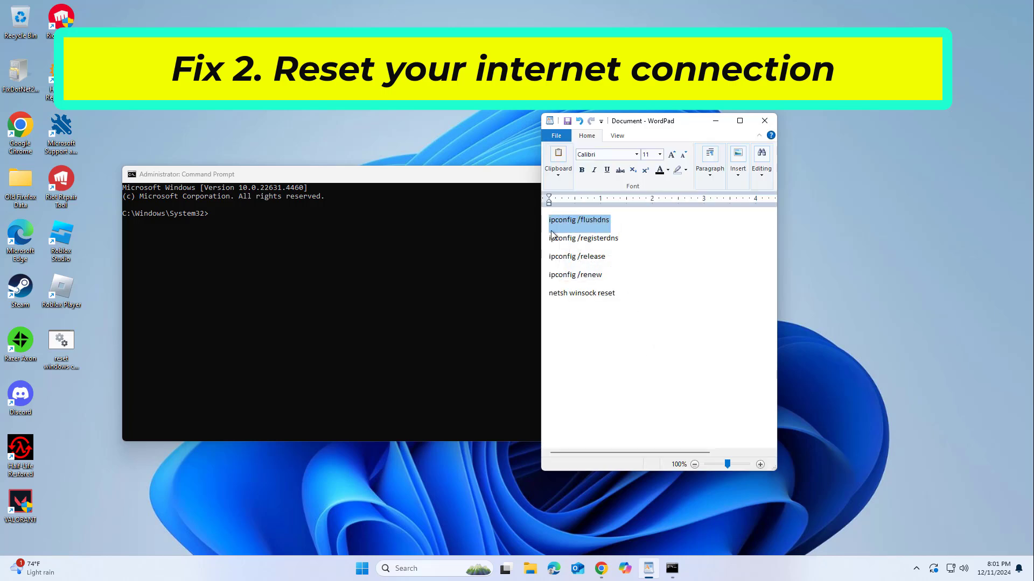
{"action": "left_click", "coordinate": [467, 181]}
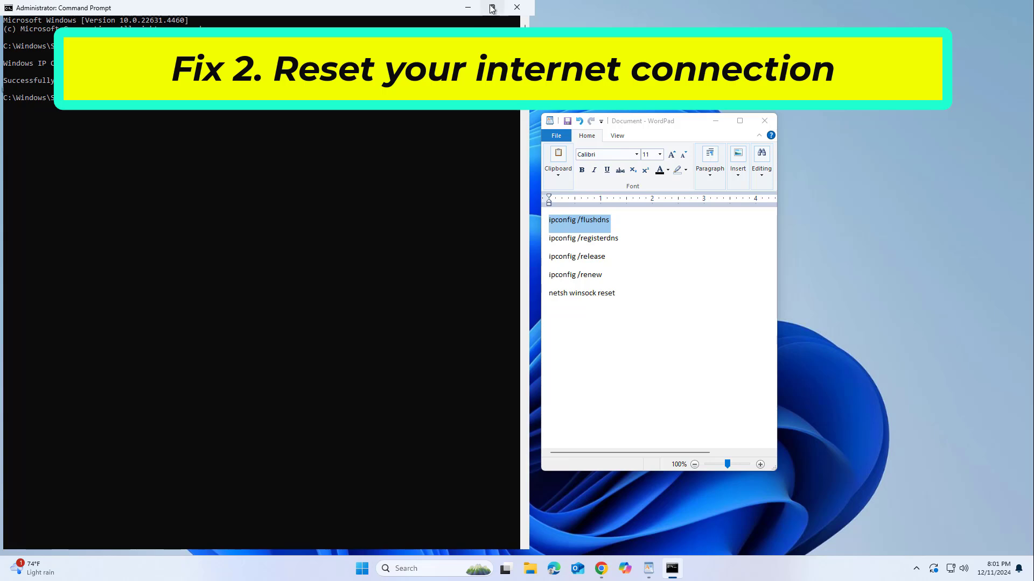
{"action": "key", "text": "ctrl+v"}
{"action": "key", "text": "Return"}
{"action": "right_click", "coordinate": [487, 181]}
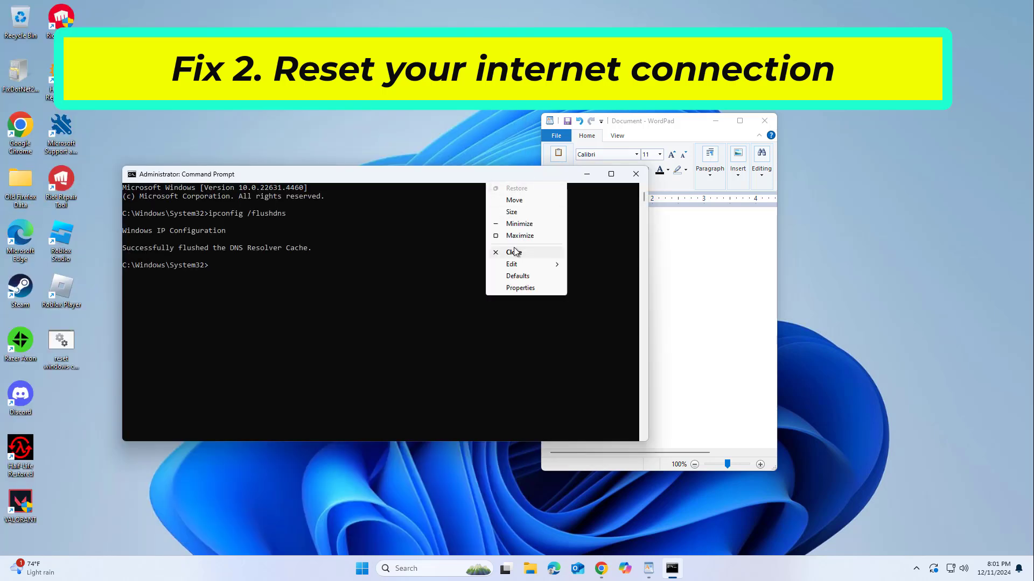
{"action": "mouse_move", "coordinate": [523, 264]}
{"action": "left_click", "coordinate": [592, 287]}
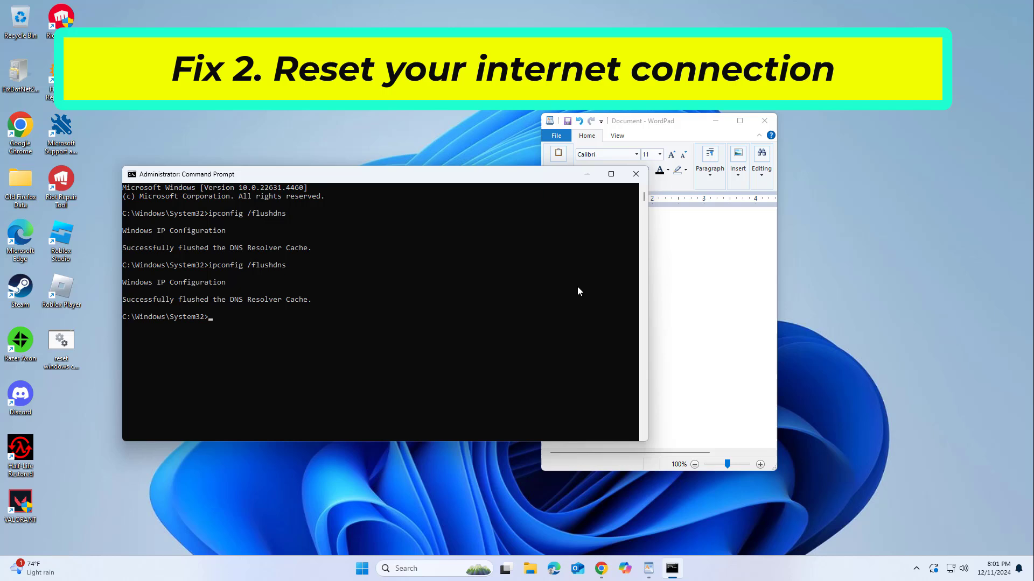
Copy ipconfig /registerdns from the notes and paste it into Command Prompt
{"action": "left_click", "coordinate": [649, 250]}
{"action": "left_click", "coordinate": [626, 241]}
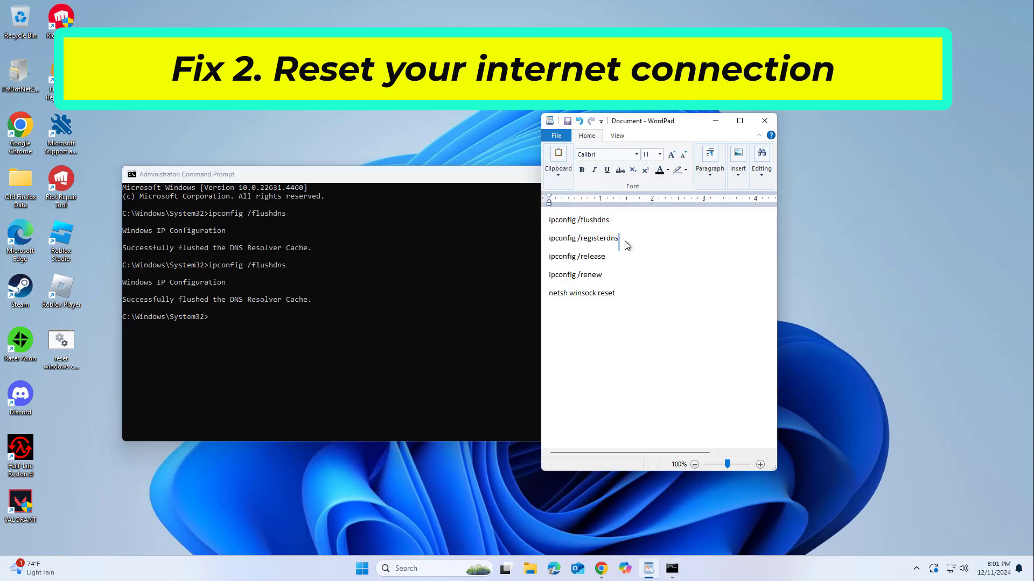
{"action": "triple_click", "coordinate": [627, 246]}
{"action": "right_click", "coordinate": [609, 237]}
{"action": "left_click", "coordinate": [627, 256]}
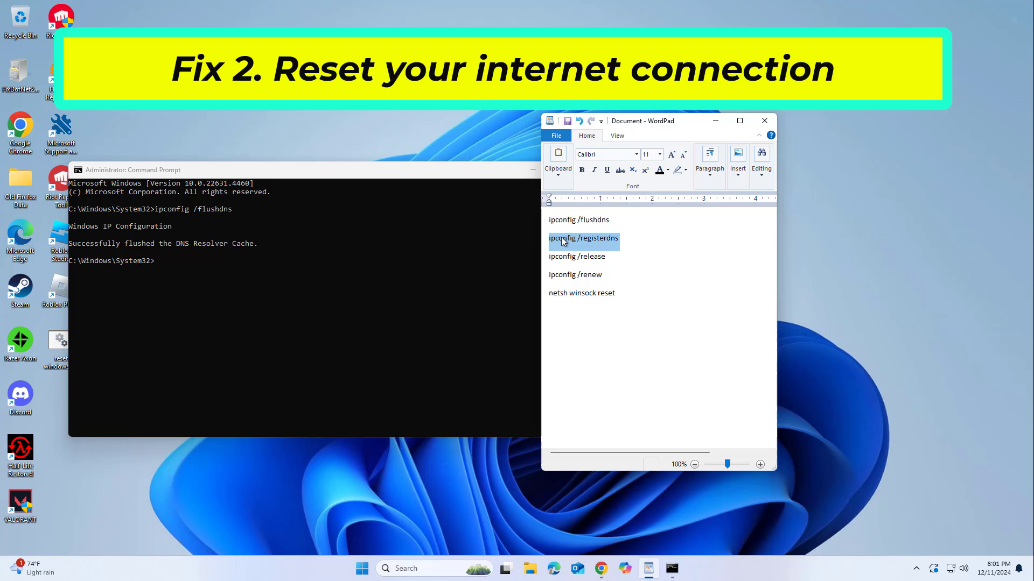
{"action": "right_click", "coordinate": [567, 247]}
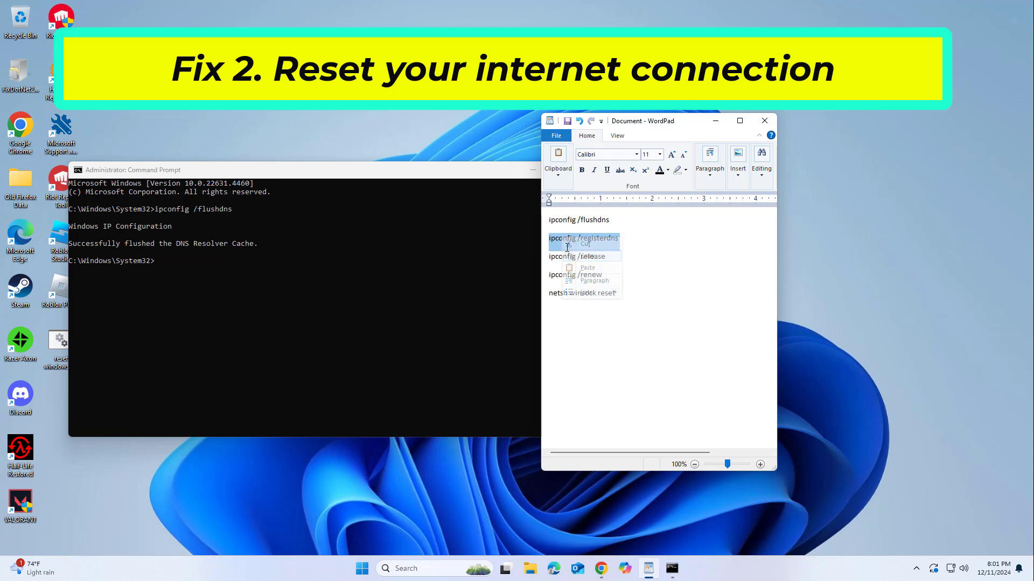
{"action": "left_click", "coordinate": [442, 171]}
{"action": "right_click", "coordinate": [431, 170]}
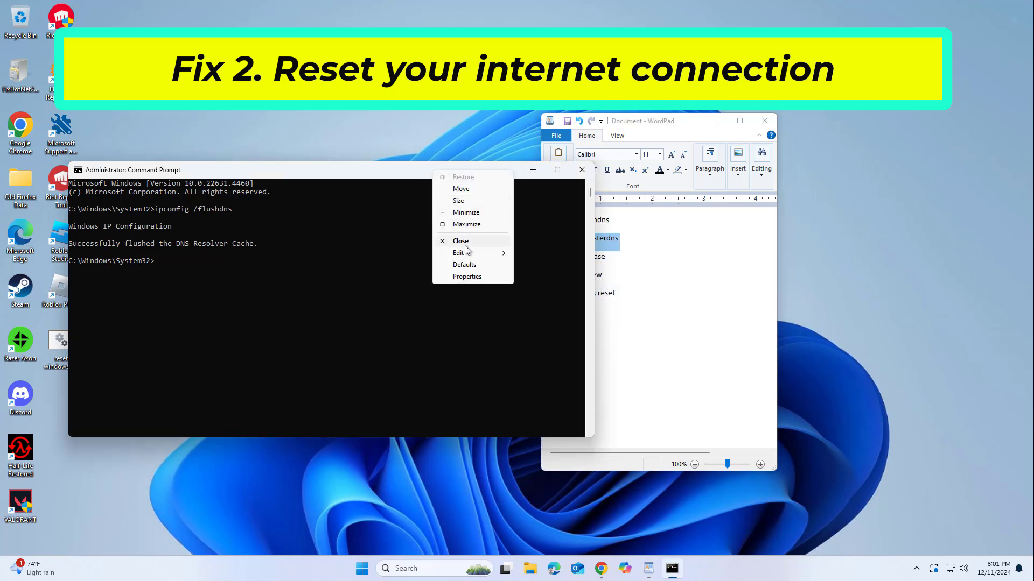
{"action": "mouse_move", "coordinate": [467, 252]}
{"action": "left_click", "coordinate": [544, 277]}
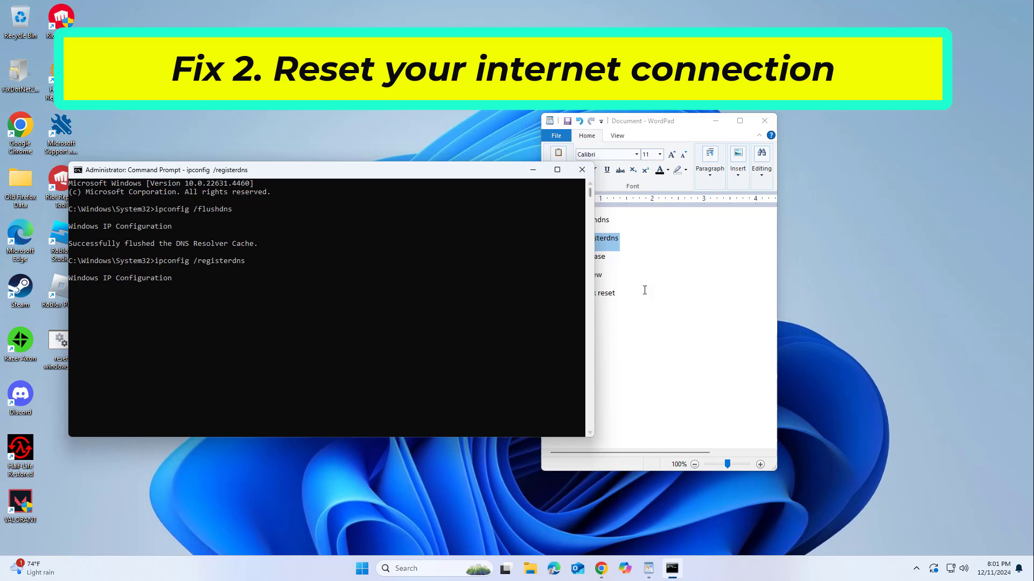
{"action": "key", "text": "alt+Tab"}
Copy ipconfig /release from the notes and run it in Command Prompt
{"action": "left_click_drag", "start_coordinate": [614, 259], "coordinate": [549, 258]}
{"action": "right_click", "coordinate": [561, 256]}
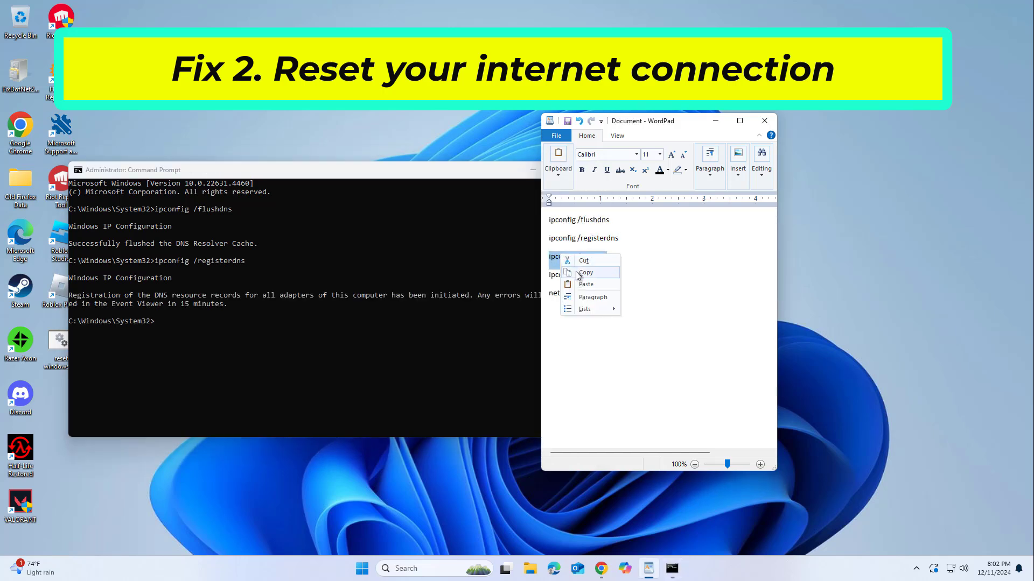
{"action": "left_click", "coordinate": [578, 273]}
{"action": "key", "text": "alt+Tab"}
{"action": "right_click", "coordinate": [448, 171]}
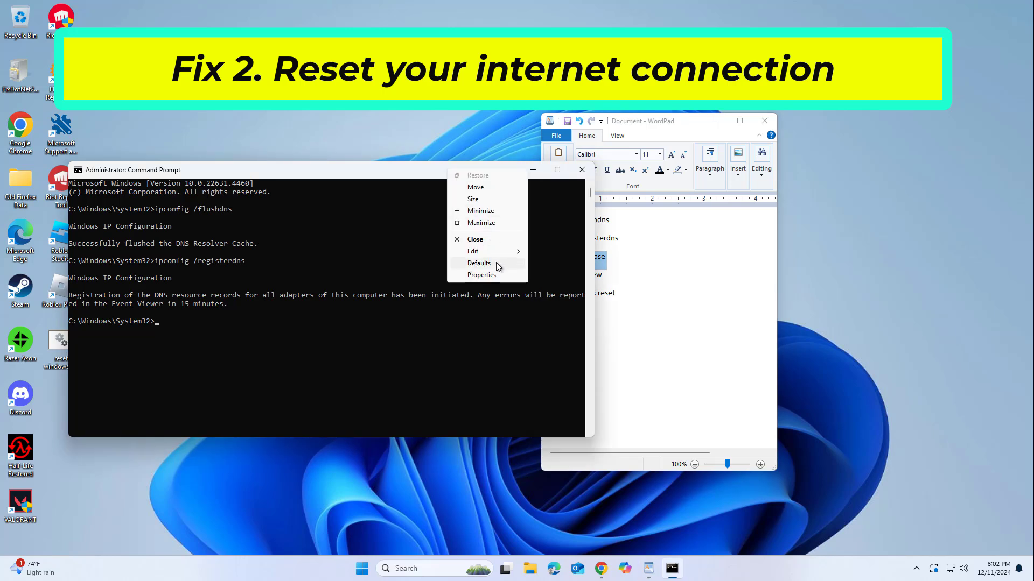
{"action": "mouse_move", "coordinate": [474, 252]}
{"action": "left_click", "coordinate": [560, 275]}
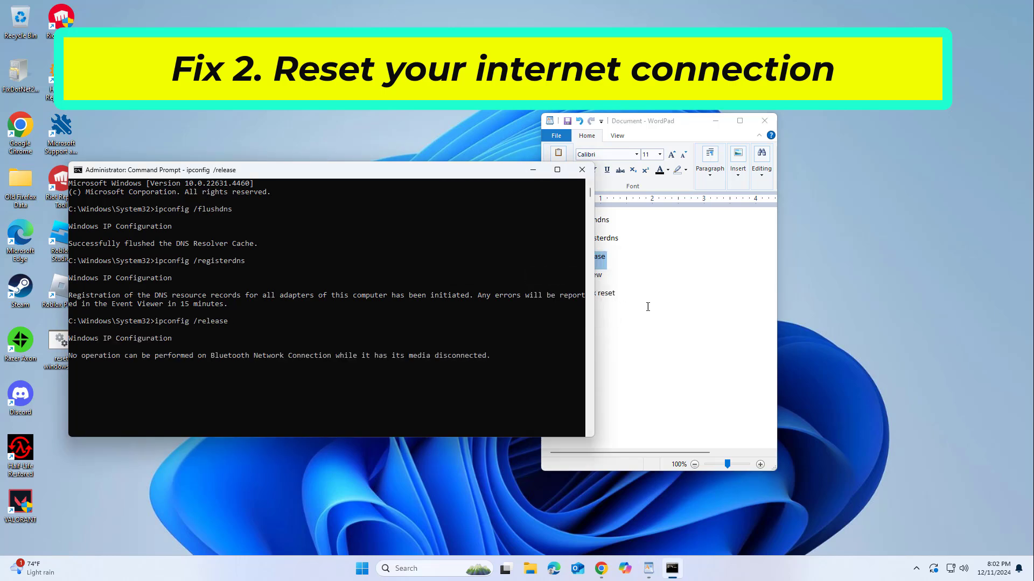
{"action": "key", "text": "alt+Tab"}
Copy ipconfig /renew from the notes and run it in Command Prompt
{"action": "left_click_drag", "start_coordinate": [602, 276], "coordinate": [549, 275]}
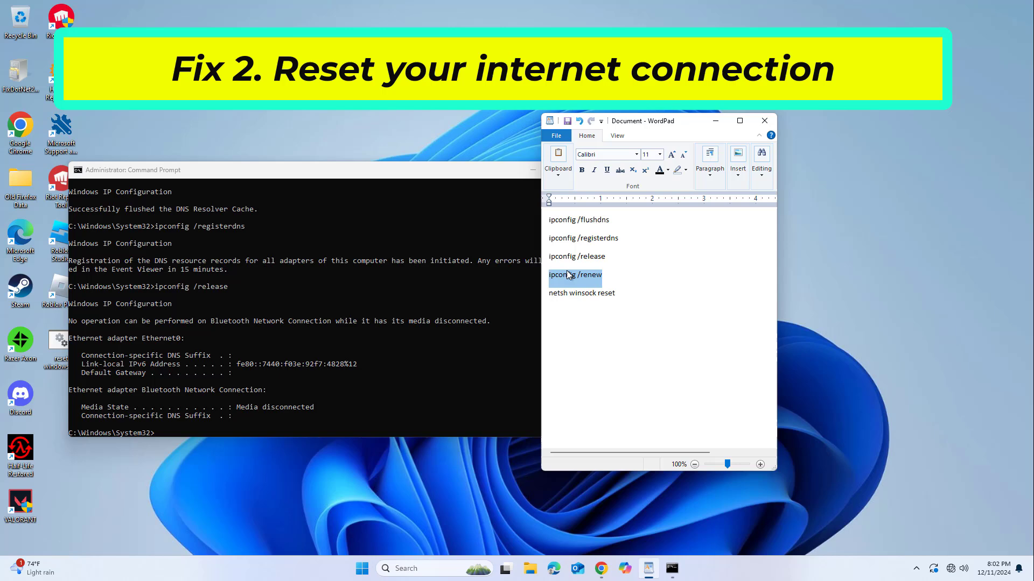
{"action": "right_click", "coordinate": [569, 275]}
{"action": "left_click", "coordinate": [587, 290]}
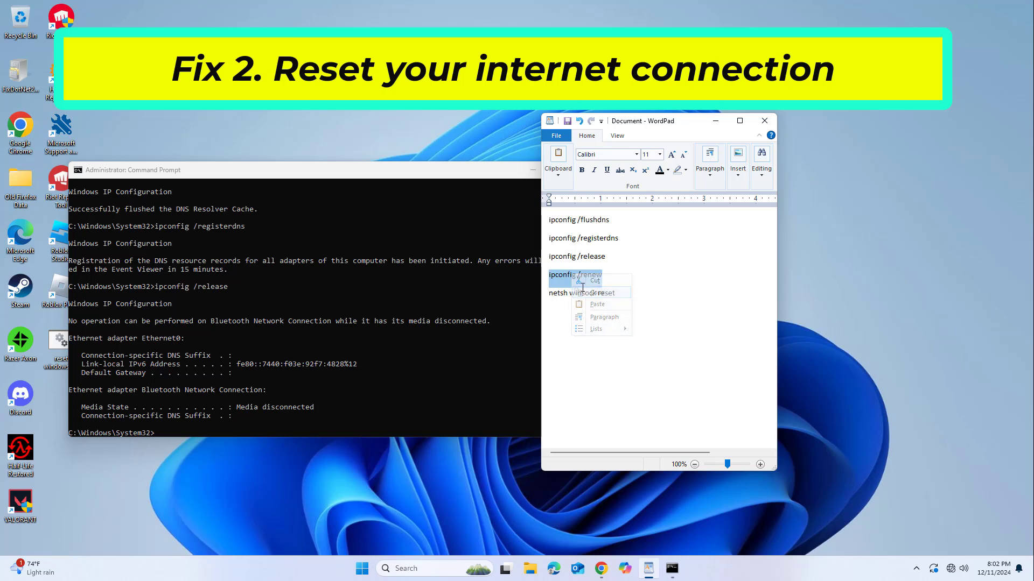
{"action": "right_click", "coordinate": [449, 172]}
{"action": "mouse_move", "coordinate": [474, 257]}
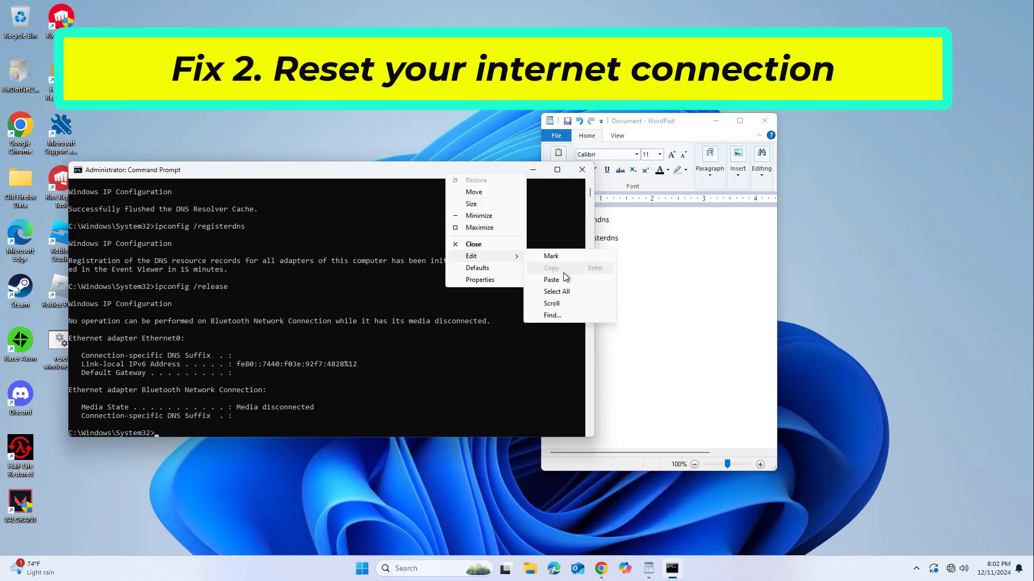
{"action": "left_click", "coordinate": [565, 278]}
{"action": "key", "text": "Return"}
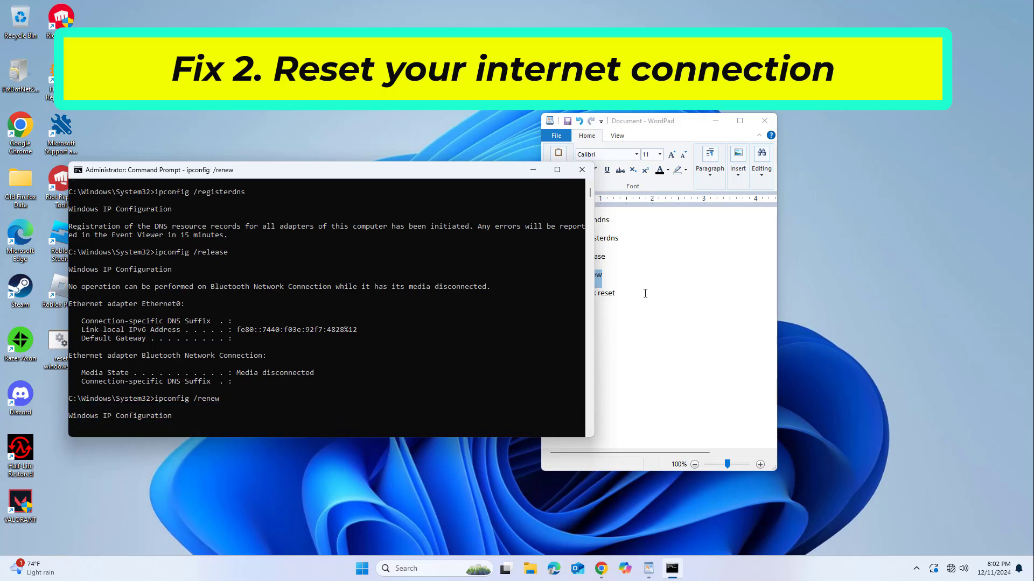
Copy netsh winsock reset from the notes and run it in Command Prompt
{"action": "left_click", "coordinate": [645, 294]}
{"action": "left_click_drag", "start_coordinate": [627, 294], "coordinate": [561, 293]}
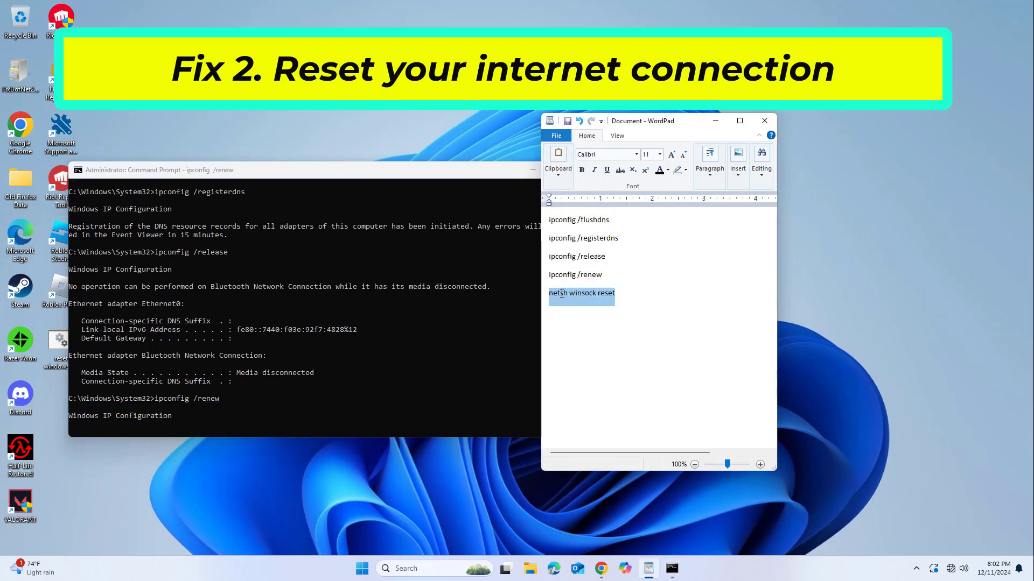
{"action": "right_click", "coordinate": [567, 293]}
{"action": "left_click", "coordinate": [586, 309]}
{"action": "left_click", "coordinate": [453, 166]}
{"action": "key", "text": "super+Left"}
{"action": "key", "text": "ctrl+v"}
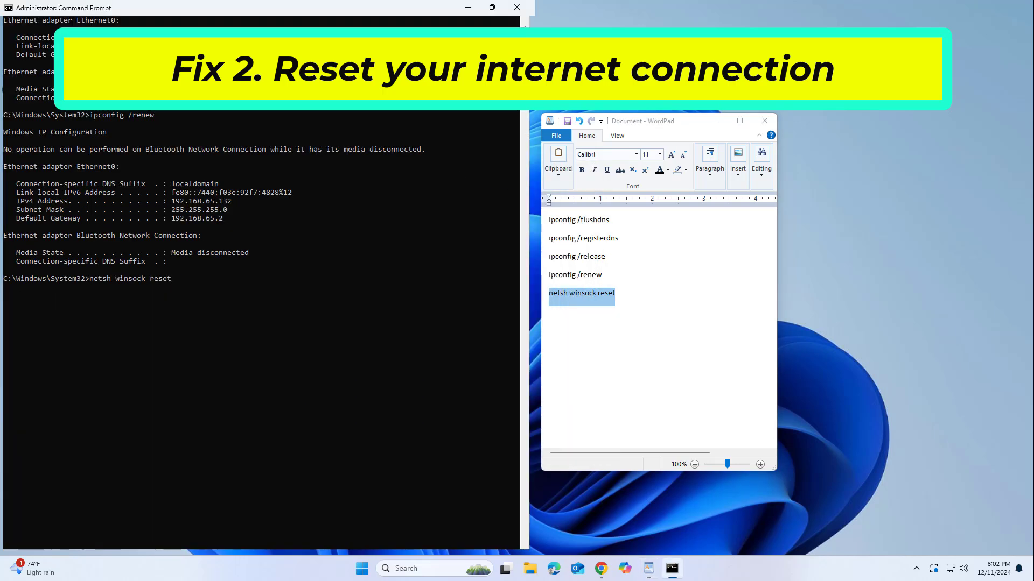
{"action": "right_click", "coordinate": [420, 7]}
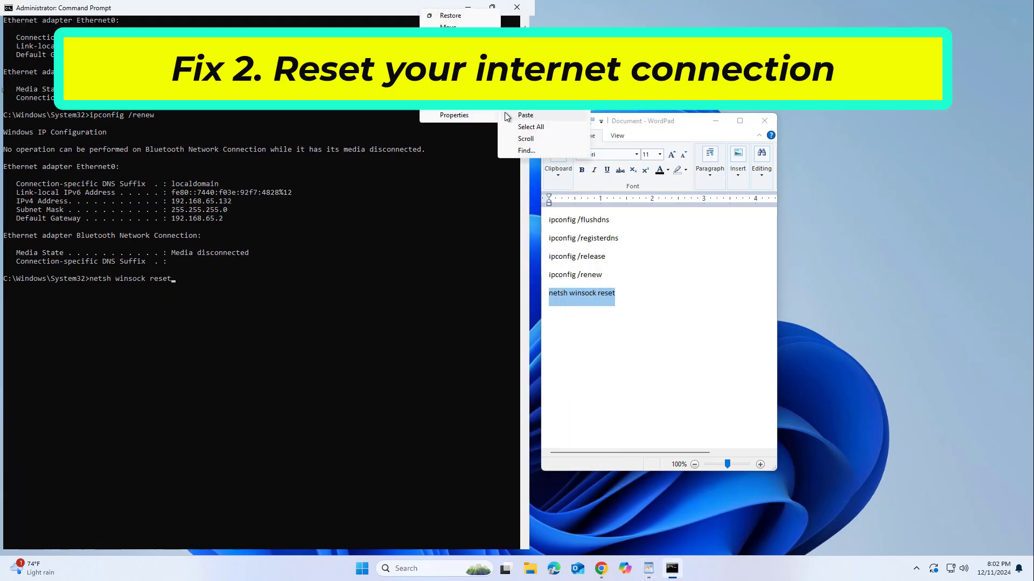
{"action": "left_click", "coordinate": [509, 115]}
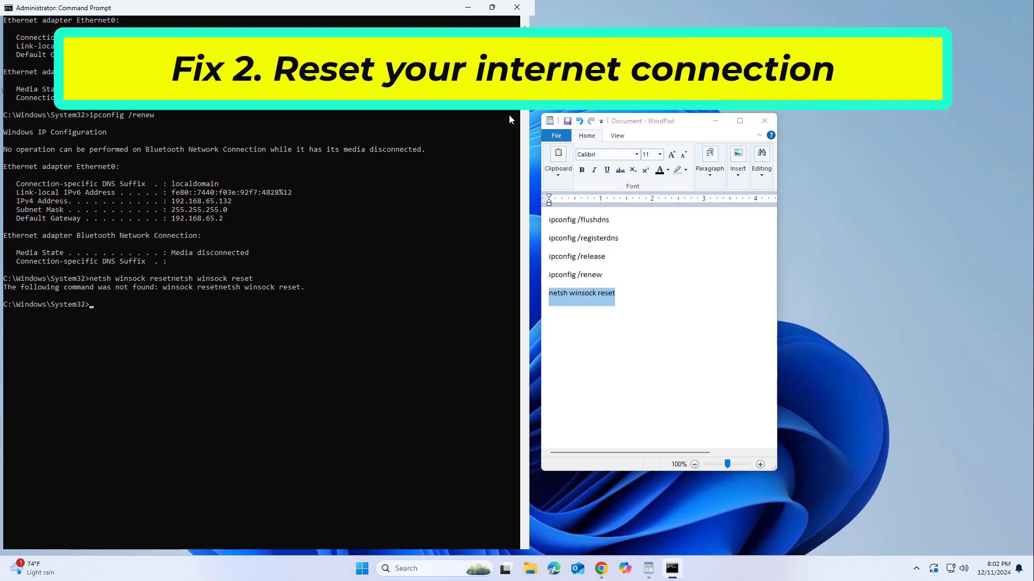
{"action": "right_click", "coordinate": [428, 5]}
{"action": "mouse_move", "coordinate": [463, 87]}
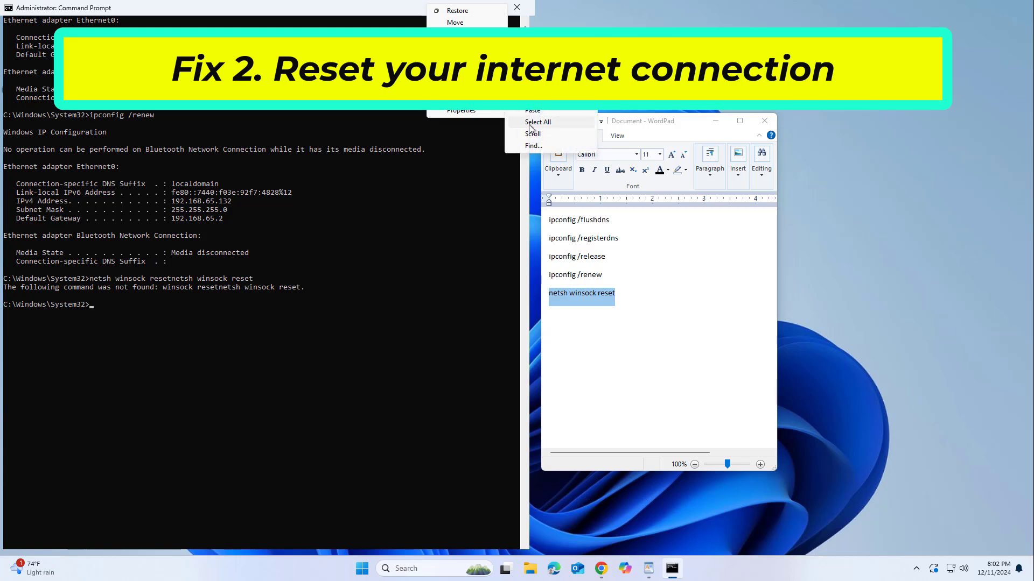
{"action": "left_click", "coordinate": [529, 110]}
{"action": "key", "text": "Return"}
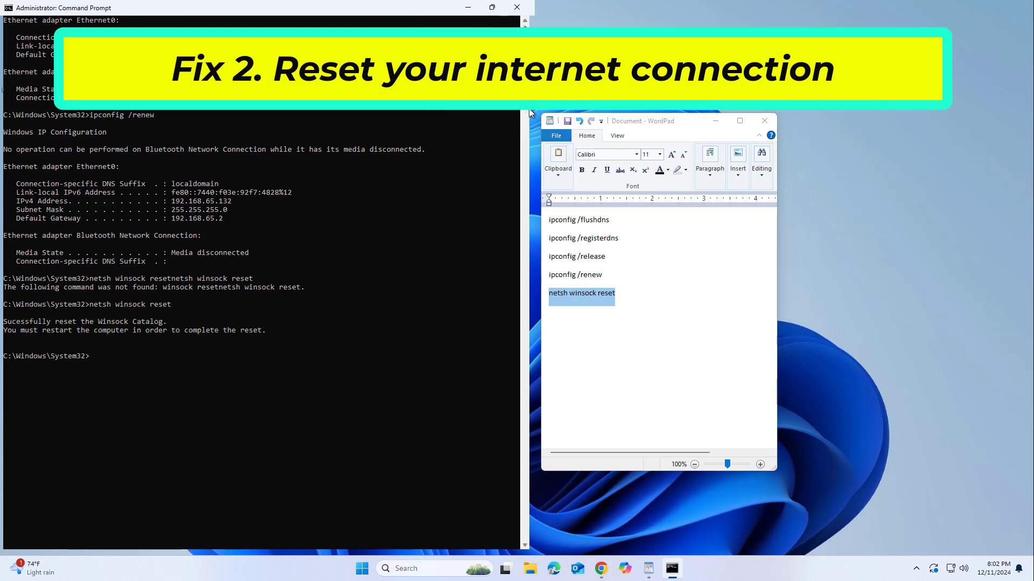
Close Command Prompt and WordPad without saving, then show the Start menu's Restart option
{"action": "left_click", "coordinate": [517, 7]}
{"action": "left_click", "coordinate": [764, 120]}
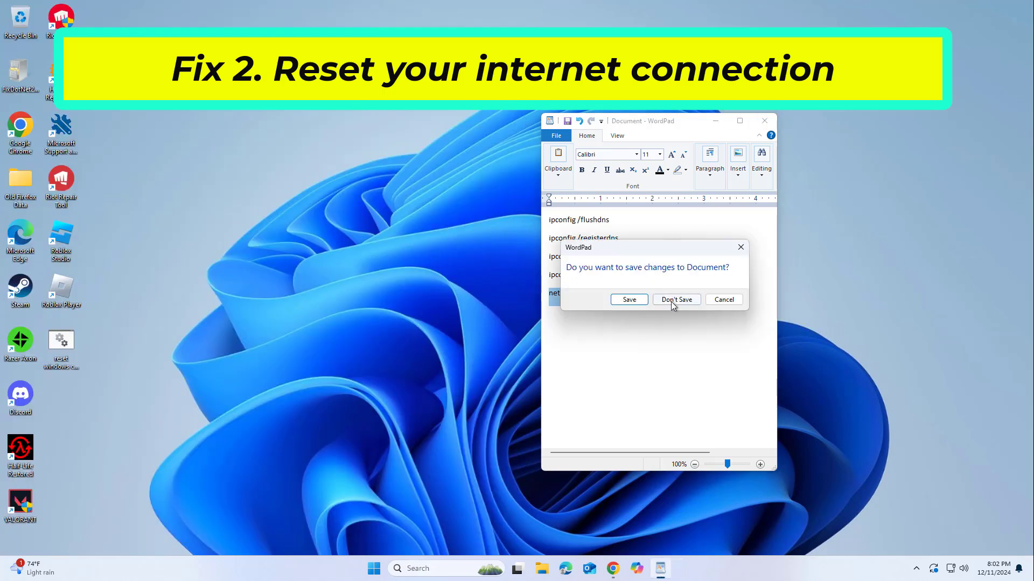
{"action": "left_click", "coordinate": [673, 302]}
{"action": "left_click", "coordinate": [386, 568]}
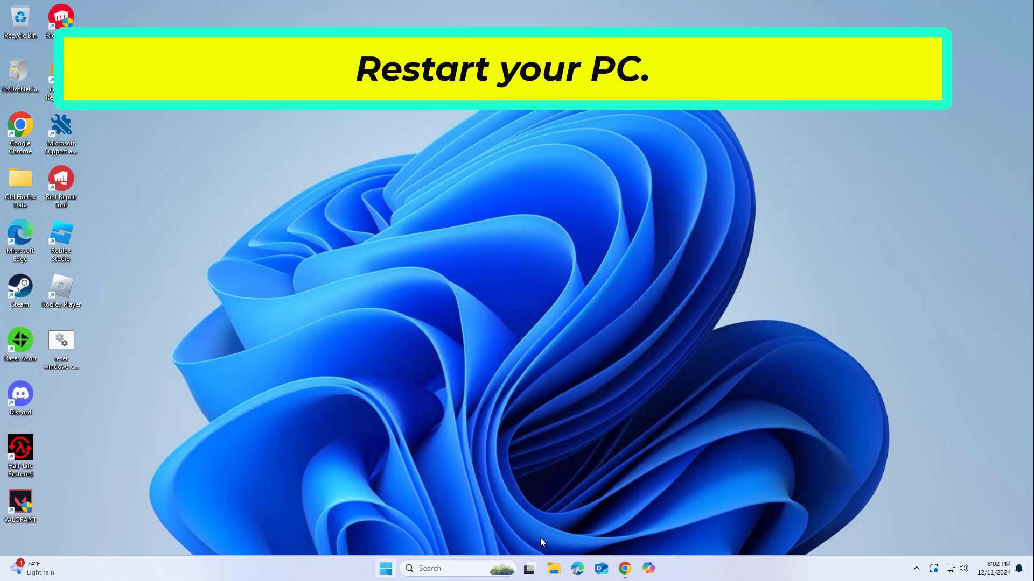
{"action": "left_click", "coordinate": [648, 532]}
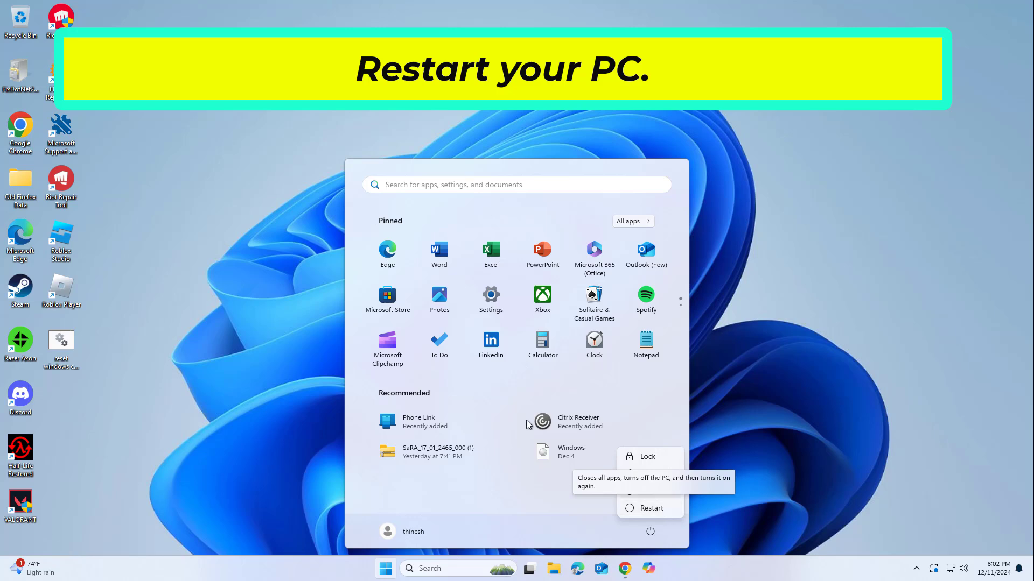
Open Control Panel via a 'cont' search and go to Network and Sharing Center's adapter settings
{"action": "left_click", "coordinate": [446, 568]}
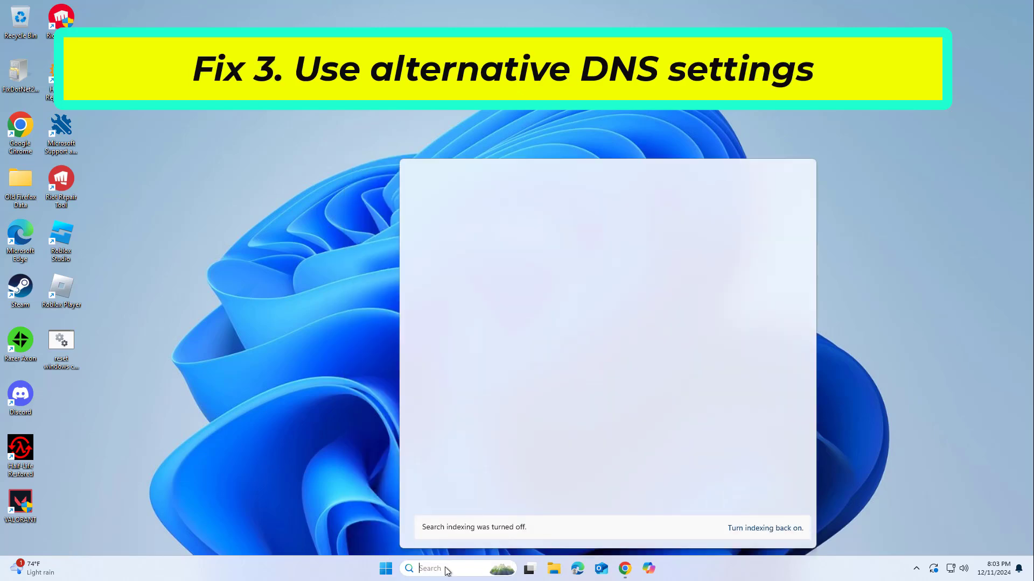
{"action": "type", "text": "co"}
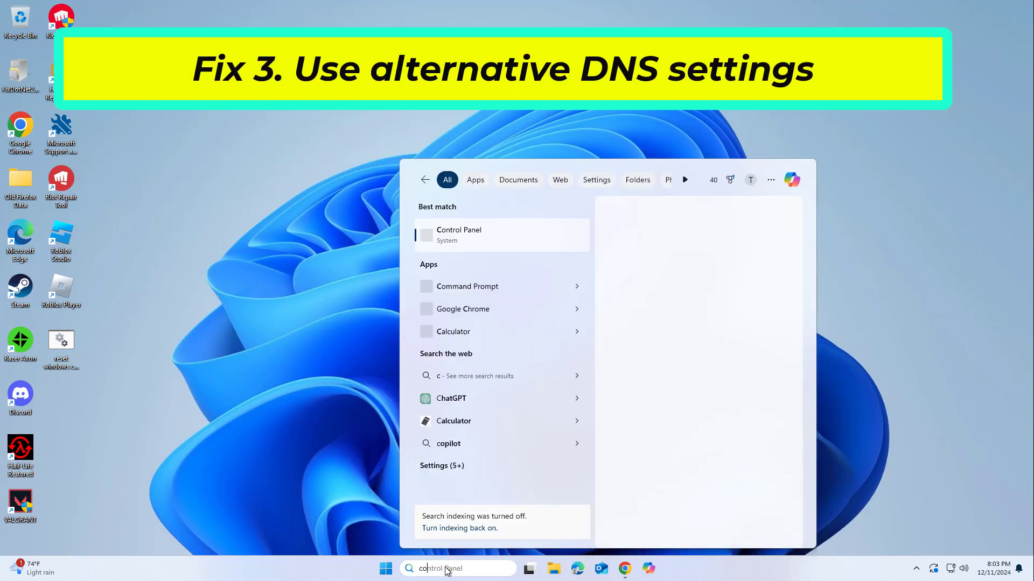
{"action": "type", "text": "nt"}
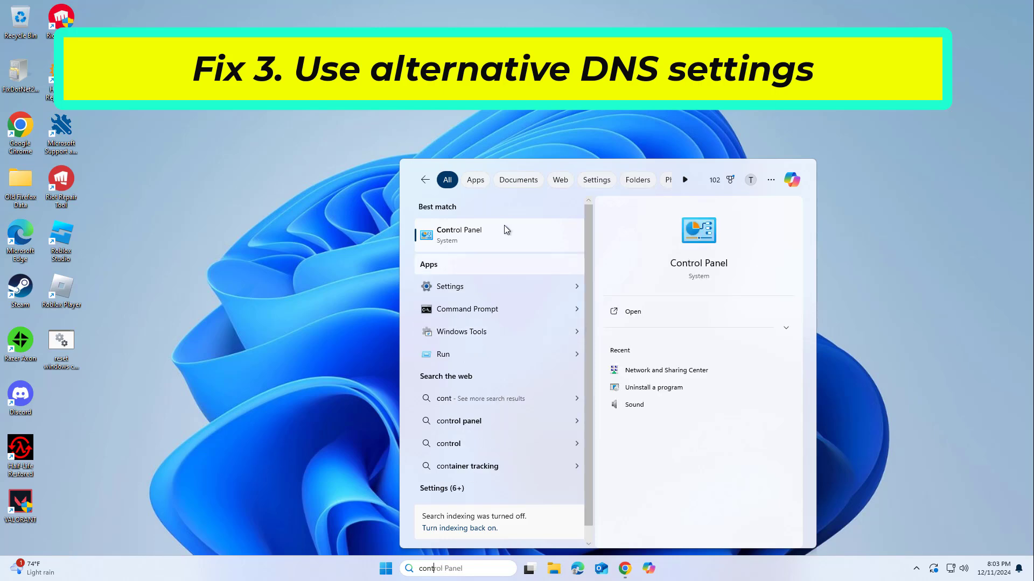
{"action": "left_click", "coordinate": [502, 223]}
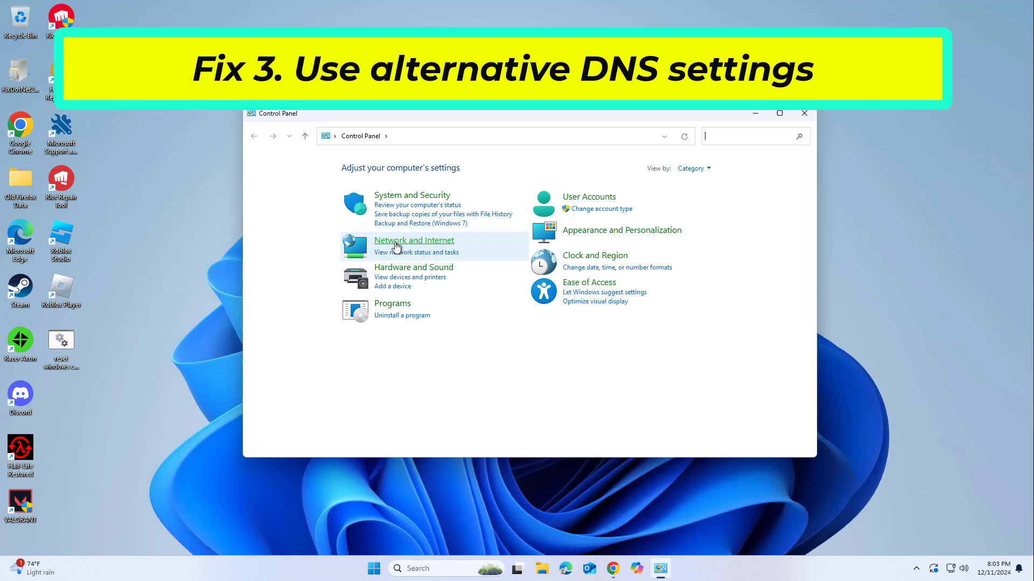
{"action": "left_click", "coordinate": [413, 241]}
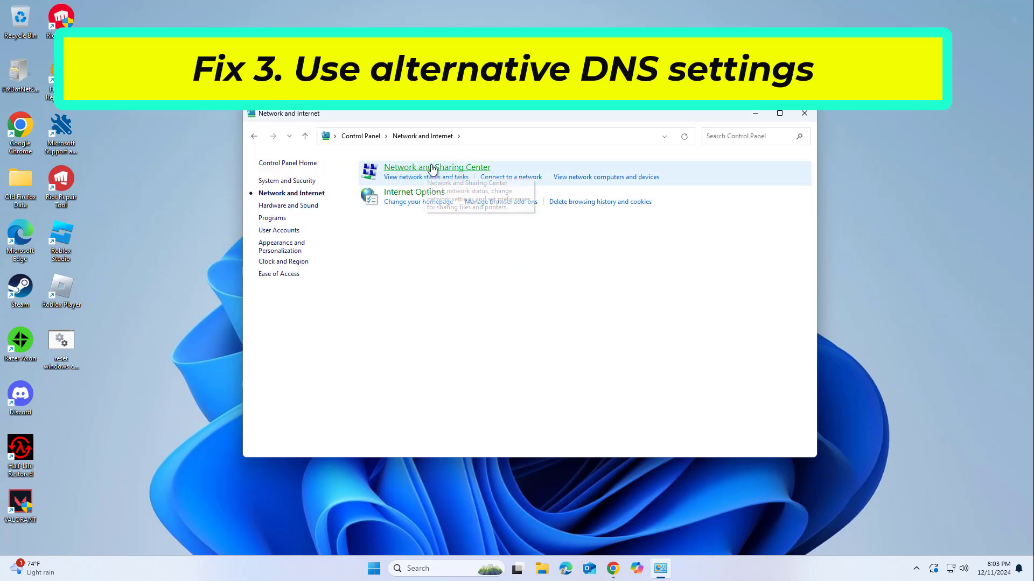
{"action": "left_click", "coordinate": [433, 168]}
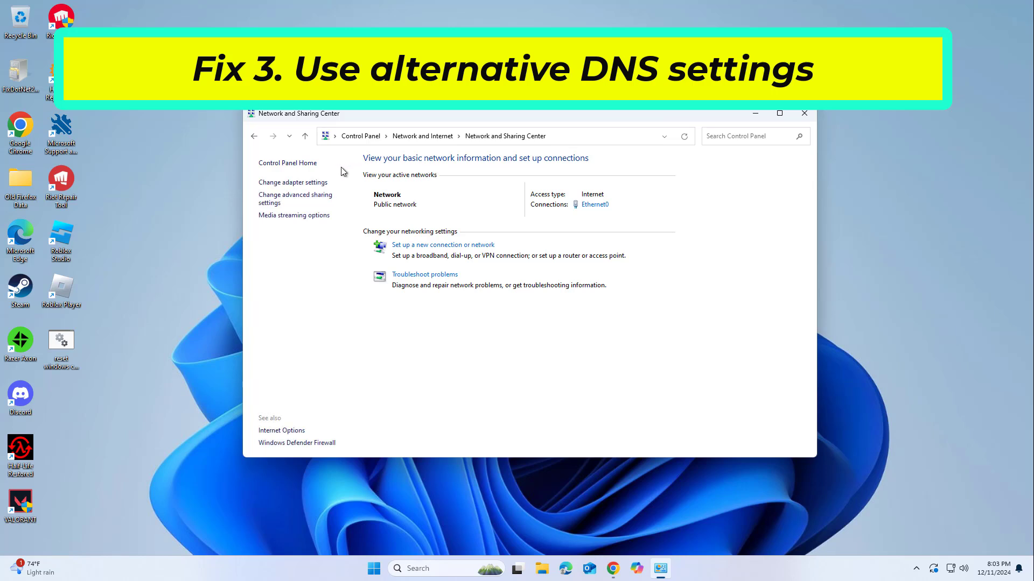
{"action": "left_click", "coordinate": [299, 183]}
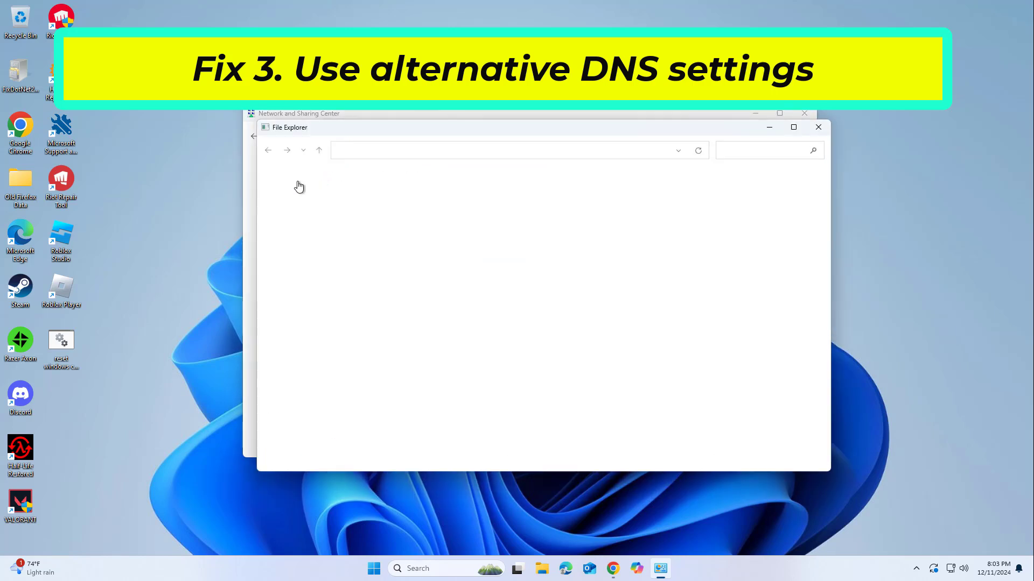
Open the Internet Protocol Version 4 (TCP/IPv4) properties of the Ethernet0 adapter
{"action": "left_click", "coordinate": [443, 205]}
{"action": "right_click", "coordinate": [443, 205]}
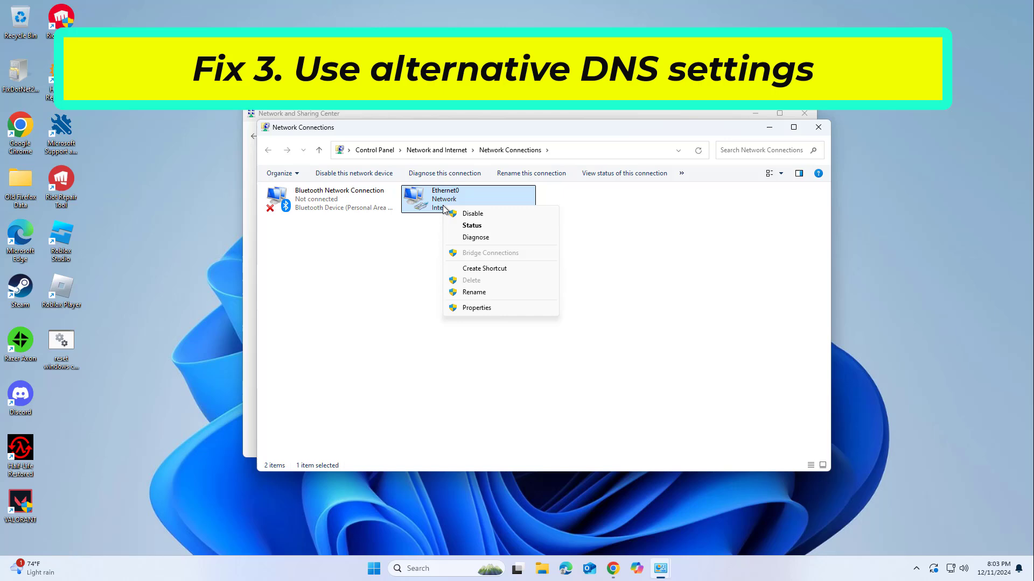
{"action": "left_click", "coordinate": [494, 305]}
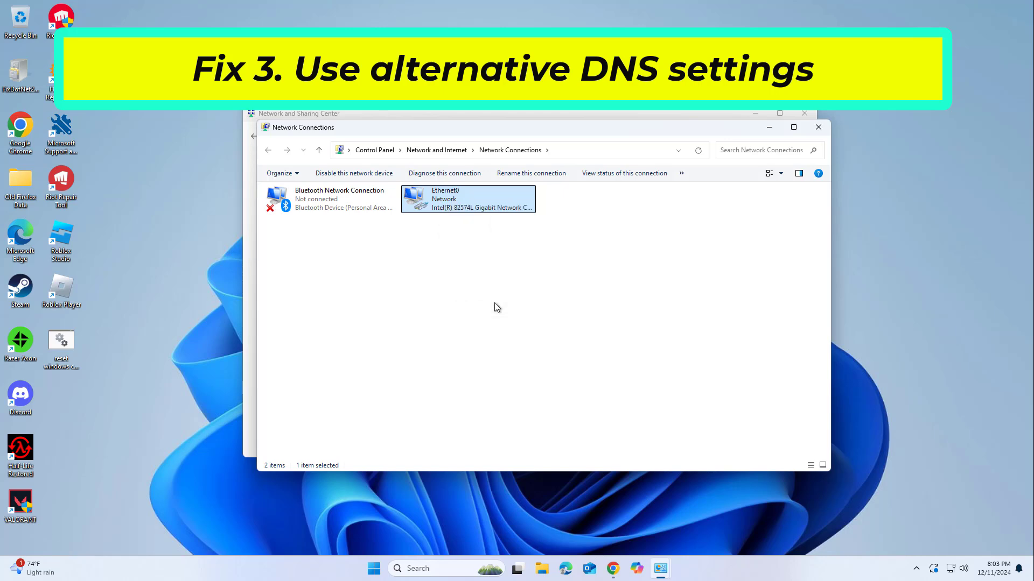
{"action": "left_click", "coordinate": [473, 370]}
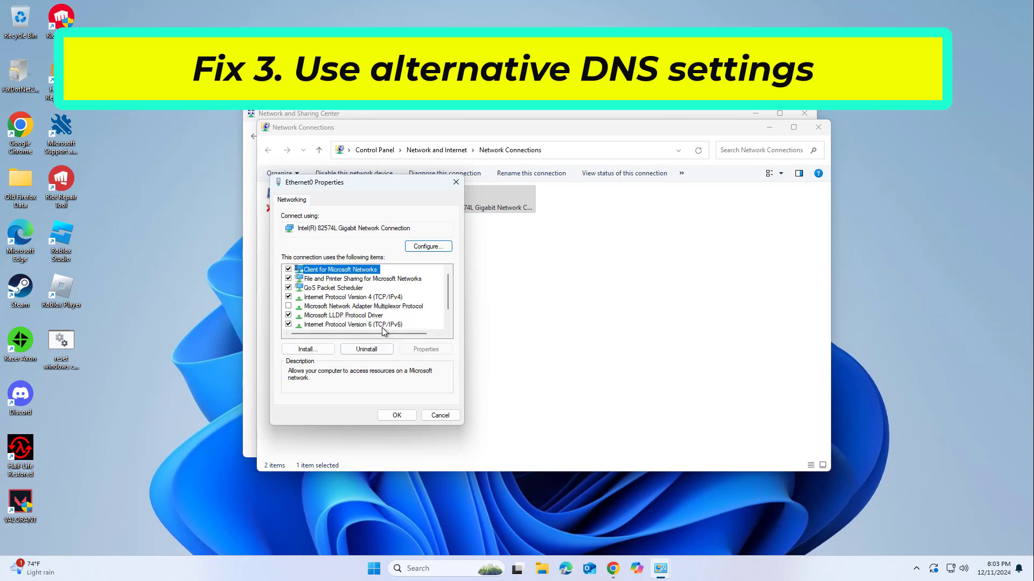
{"action": "left_click", "coordinate": [371, 298]}
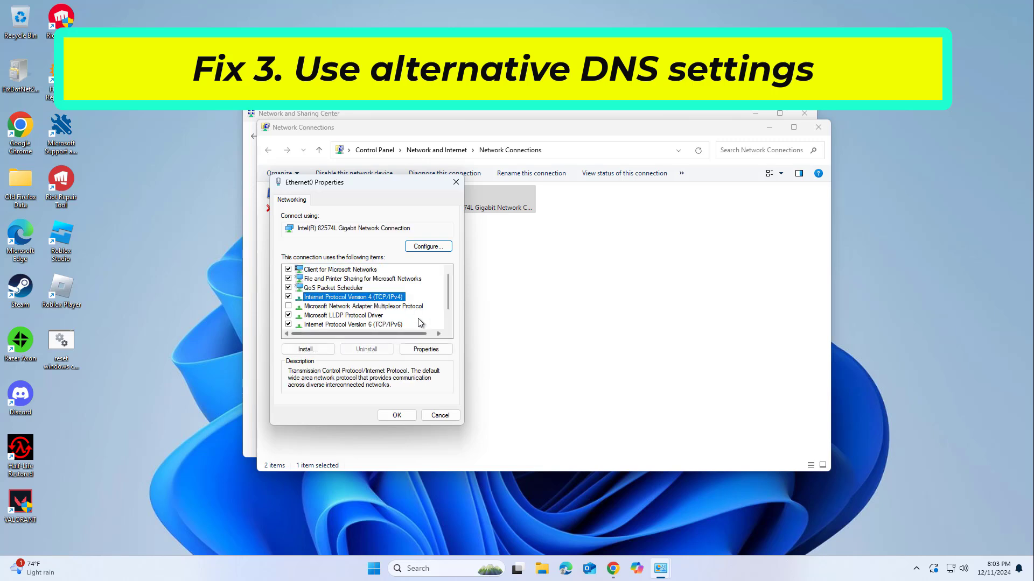
{"action": "left_click", "coordinate": [428, 350]}
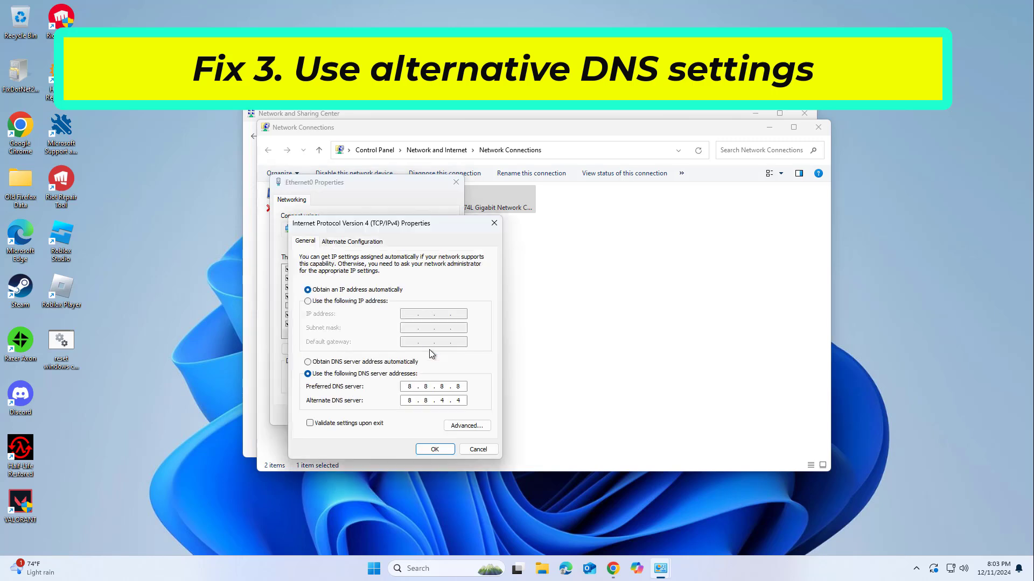
Set DNS servers 8.8.8.8 and 8.8.4.4, save, and close all network windows
{"action": "left_click", "coordinate": [308, 361]}
{"action": "left_click", "coordinate": [308, 375]}
{"action": "type", "text": "4"}
{"action": "left_click", "coordinate": [432, 448]}
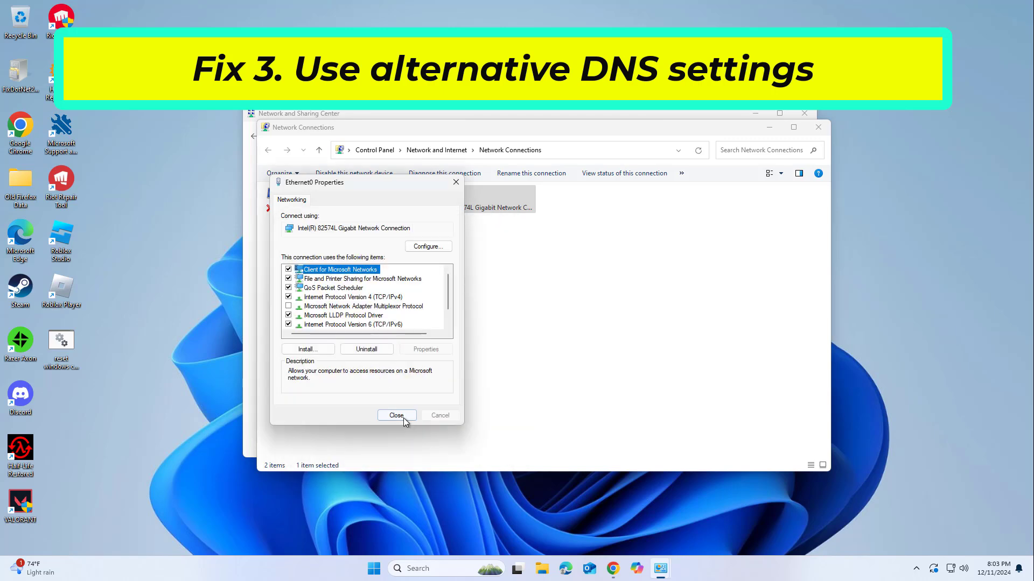
{"action": "left_click", "coordinate": [396, 416]}
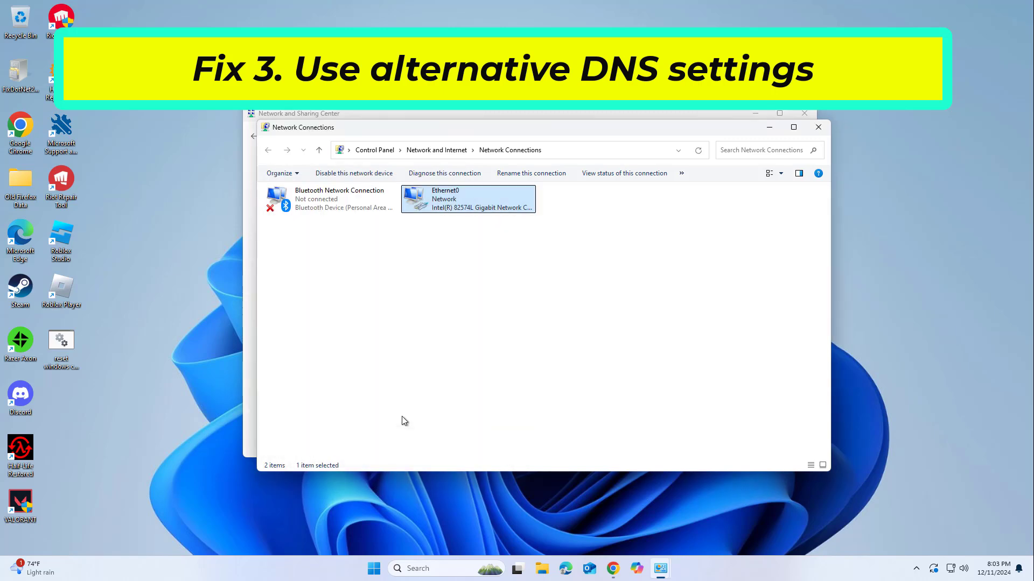
{"action": "left_click", "coordinate": [818, 128]}
{"action": "left_click", "coordinate": [809, 111]}
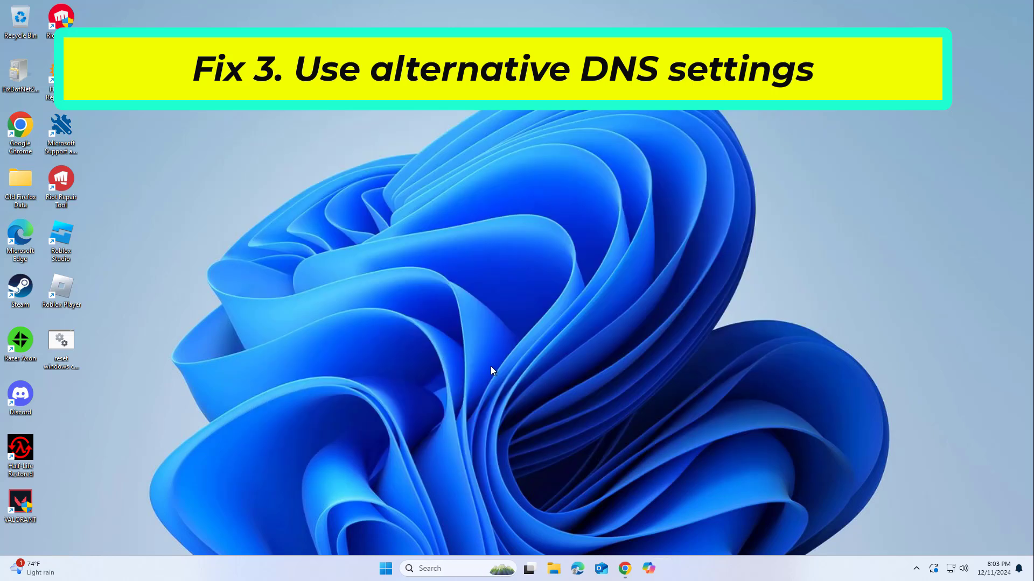